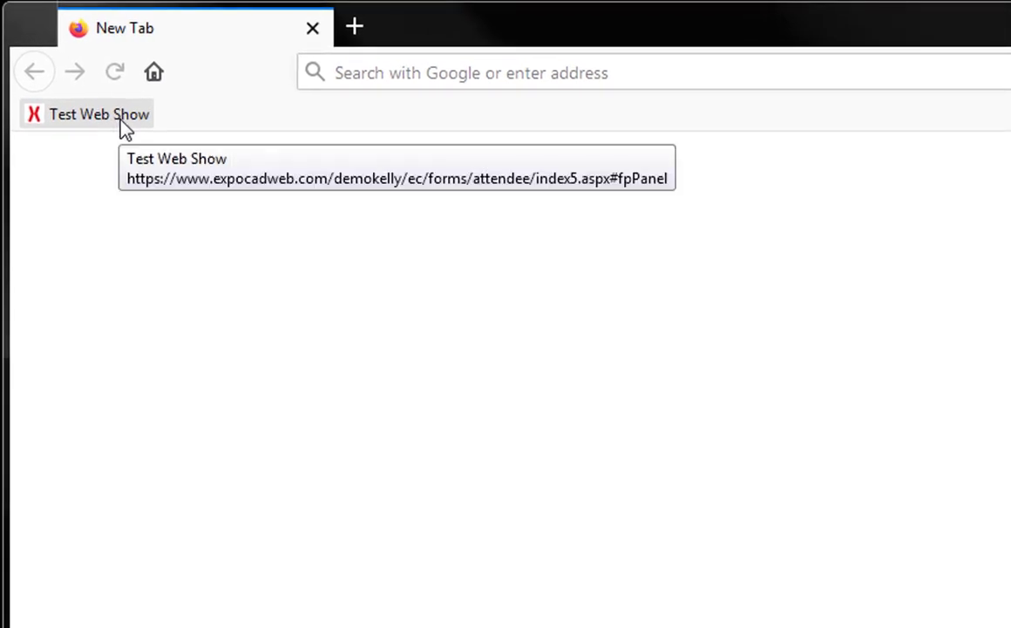
- Load the Test Web Show floor plan and collapse the skyline side panel
left_click(122, 122)
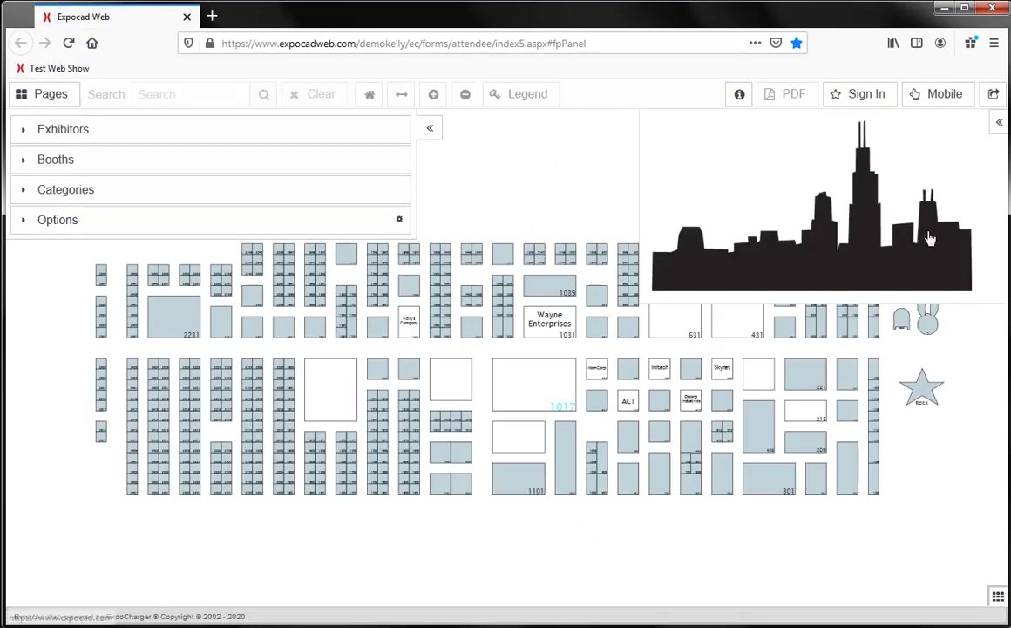
left_click(999, 125)
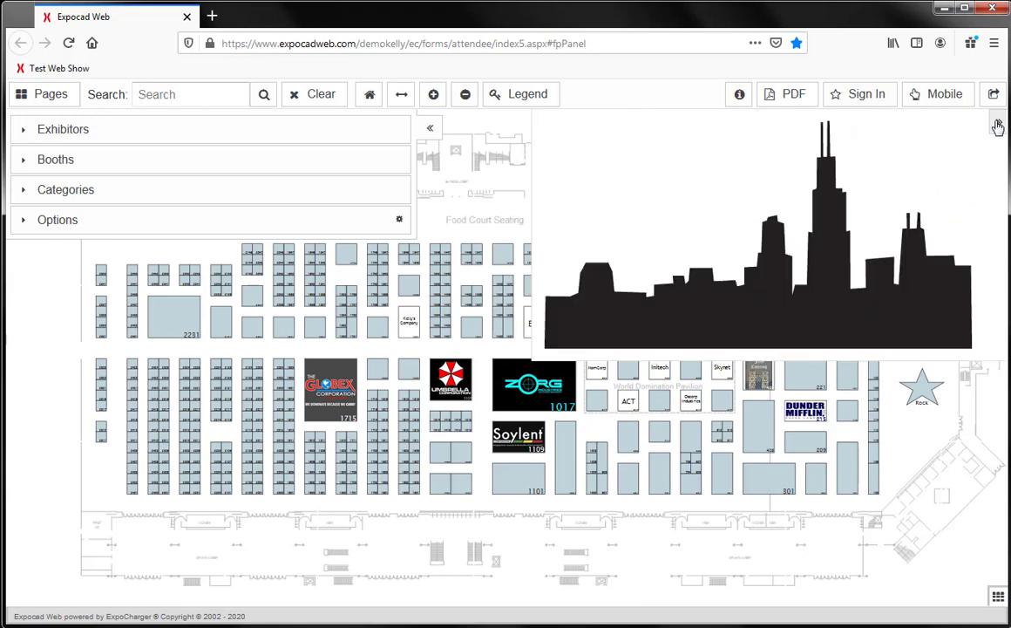
left_click(998, 124)
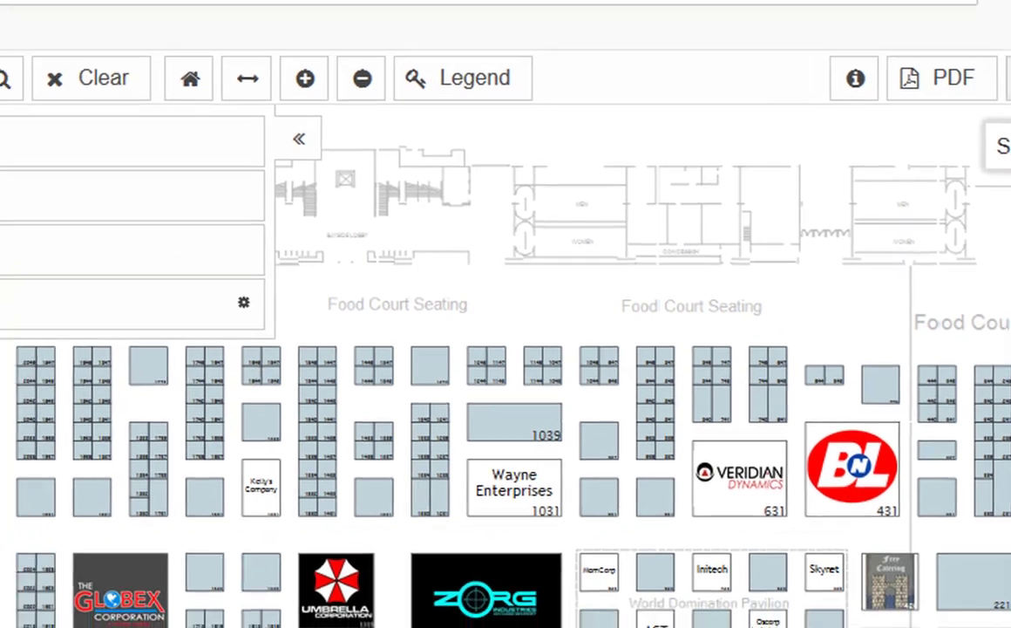
- Open the MyExpo sign-in and switch to creating a new MyExpo account
left_click(735, 194)
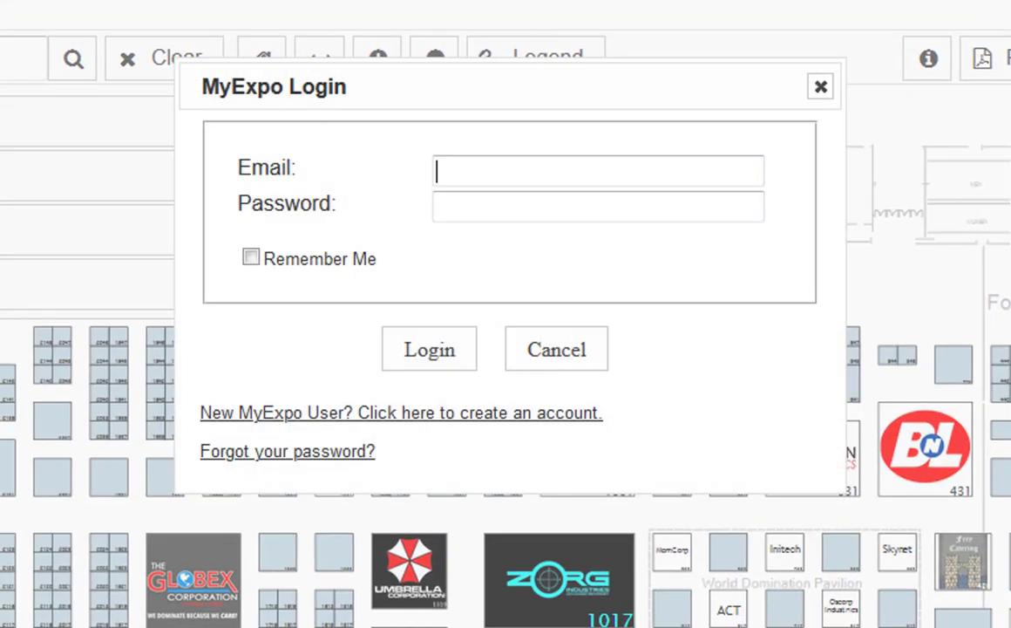
left_click(480, 174)
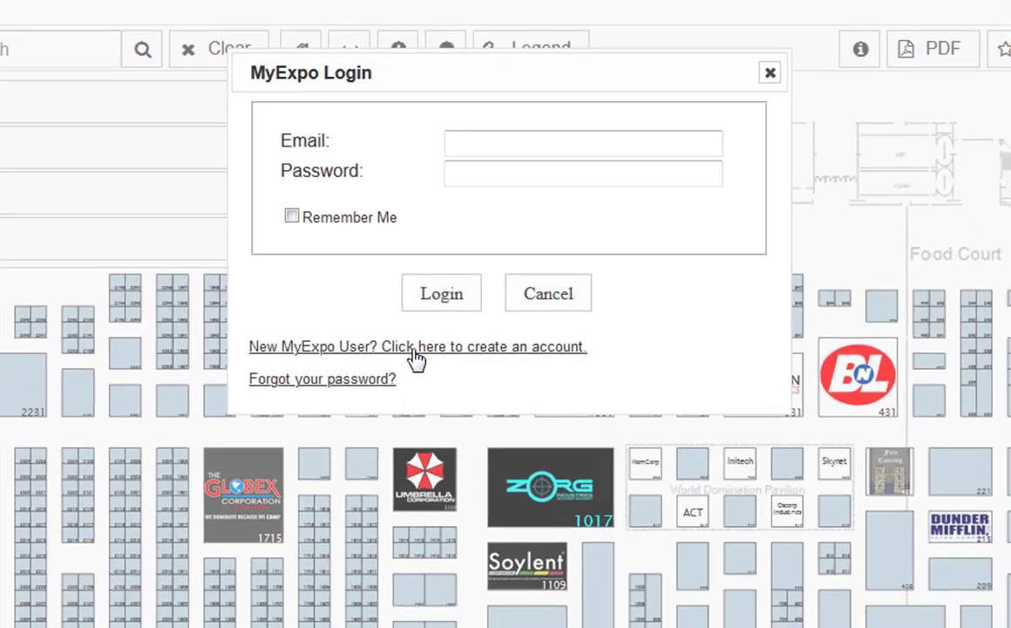
left_click(415, 353)
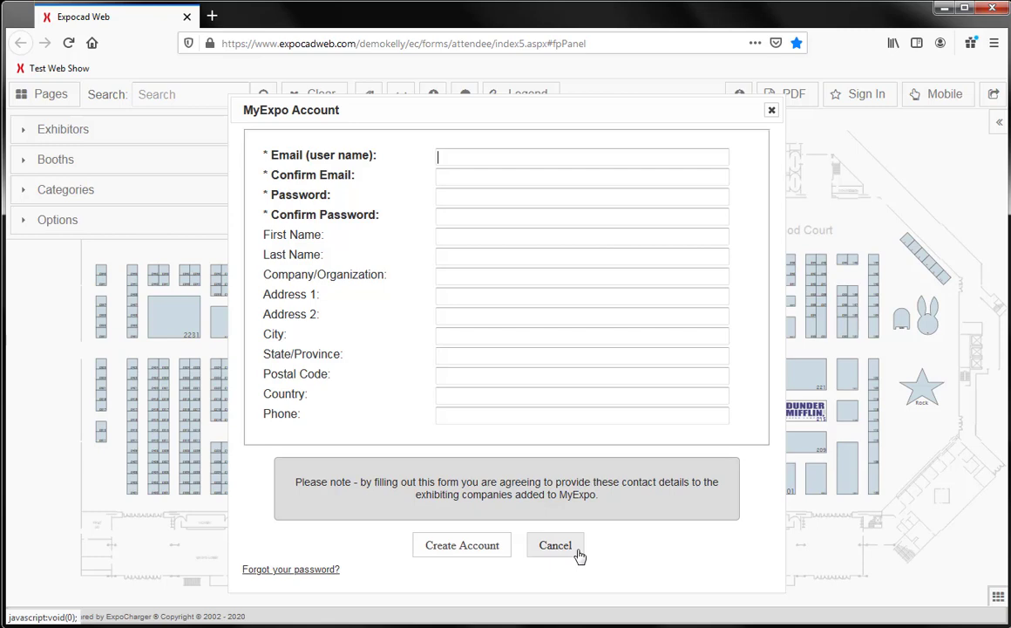
- Cancel the sign-up form and log in to MyExpo with the autofilled 'kelly' email
left_click(556, 546)
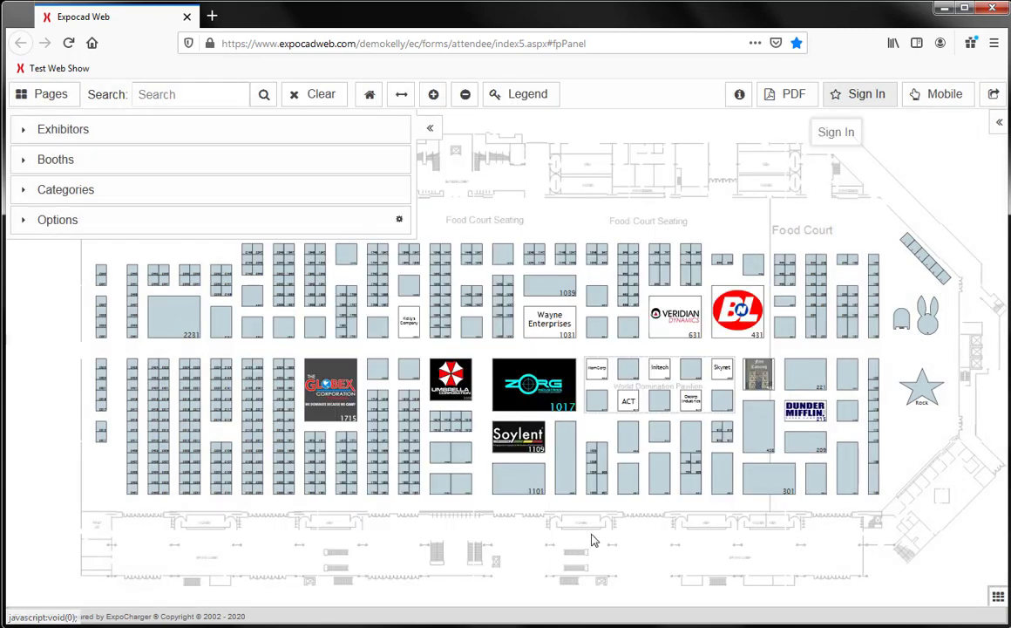
left_click(837, 96)
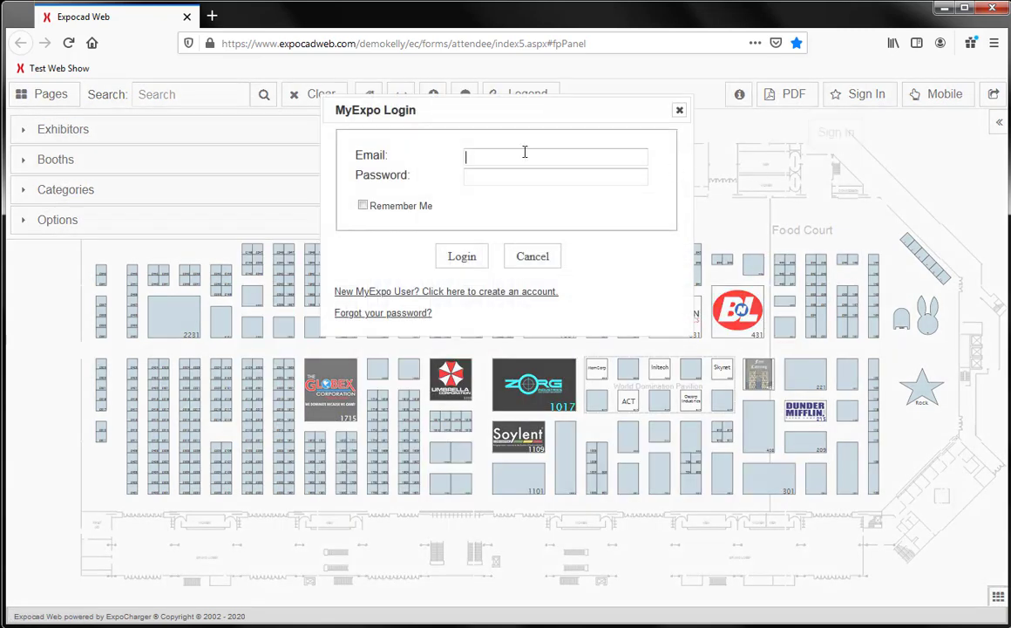
type("kelly")
key("Down")
key("Return")
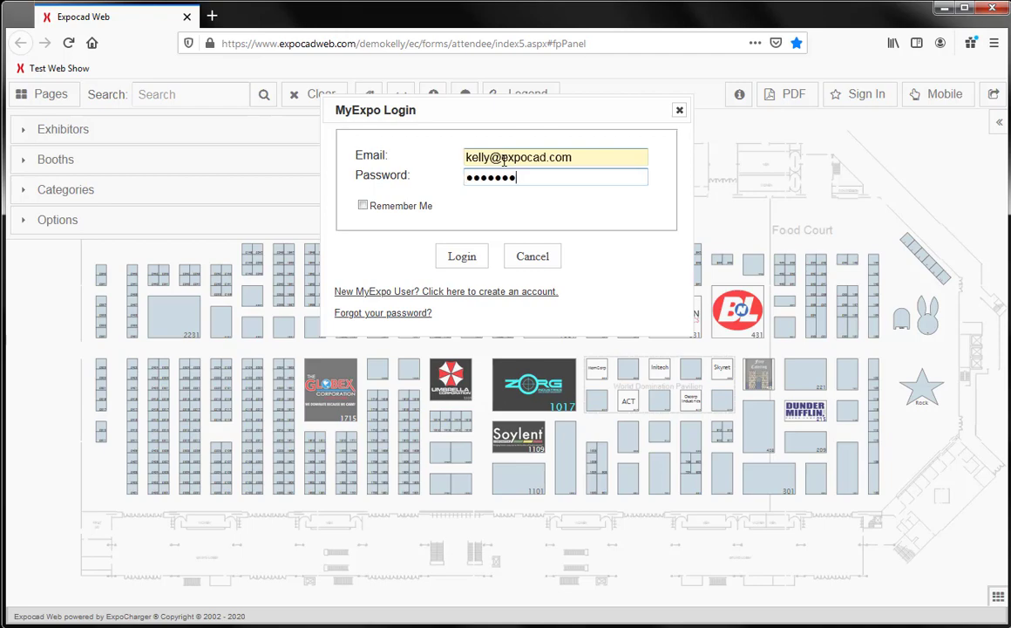
key("Return")
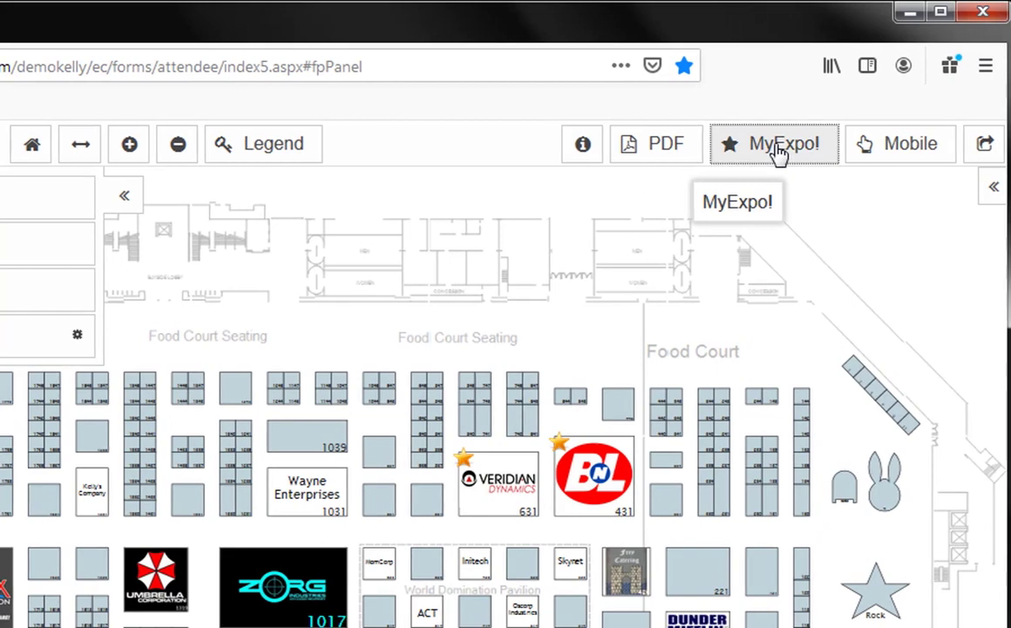
- Open Update your Profile from the MyExpo! menu
left_click(778, 153)
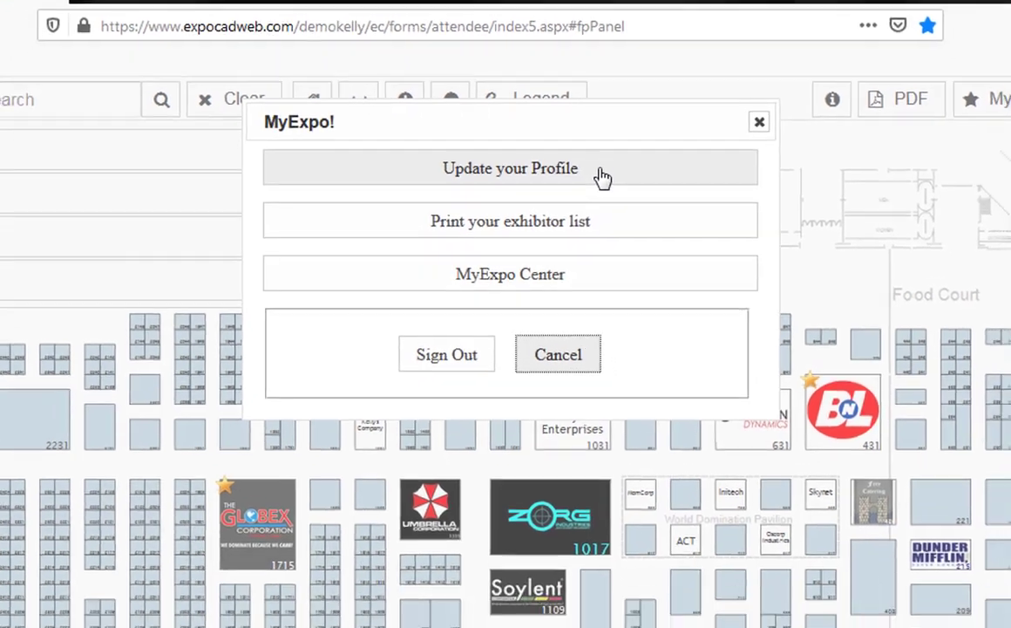
left_click(615, 227)
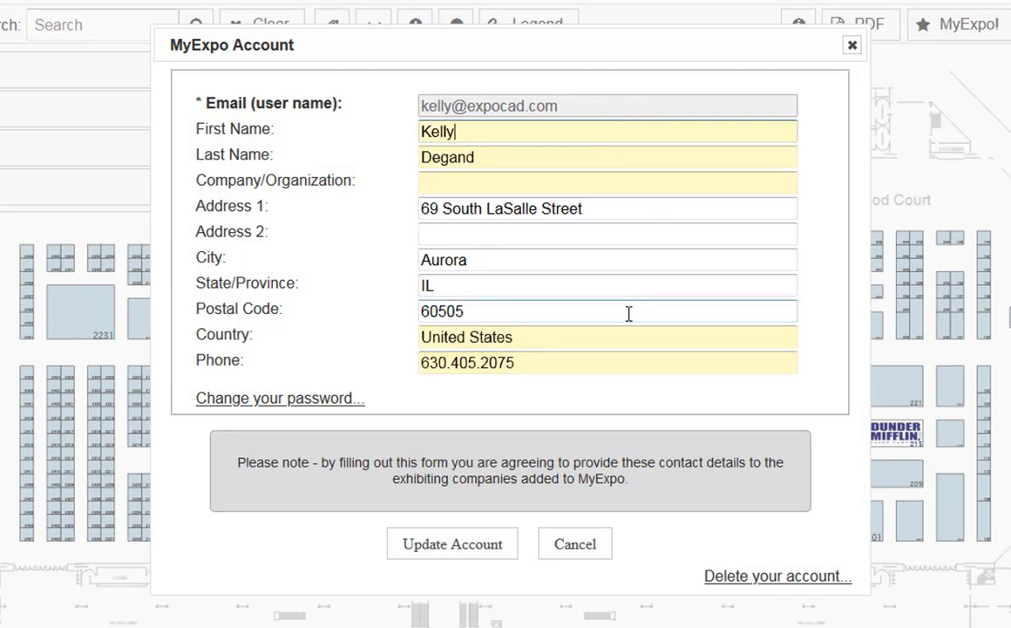
- Save the profile with Update Account, close the dialog, and reopen the MyExpo! menu
left_click(465, 547)
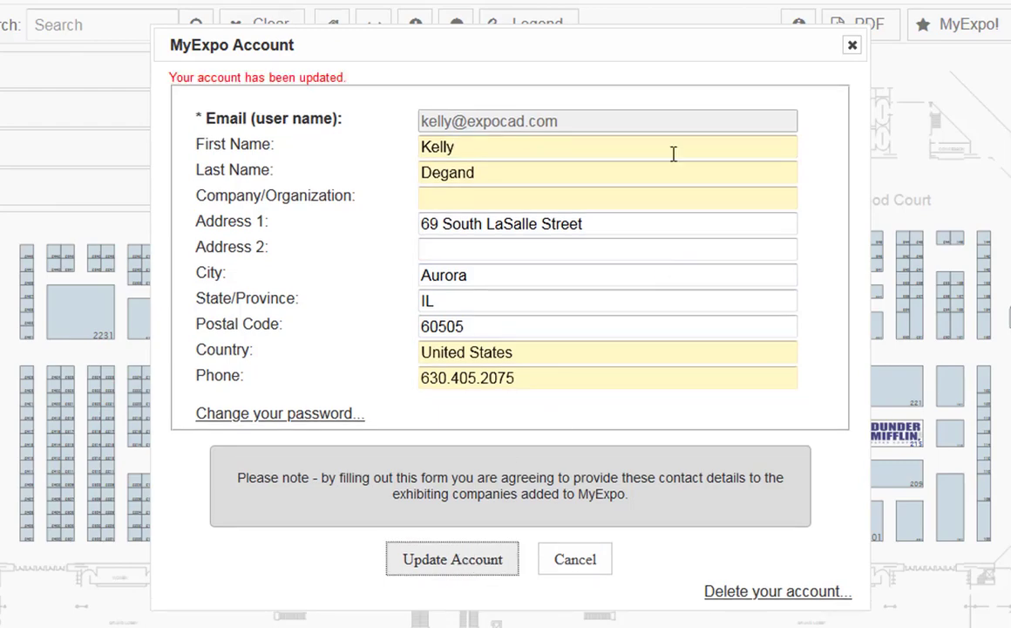
left_click(850, 45)
left_click(925, 38)
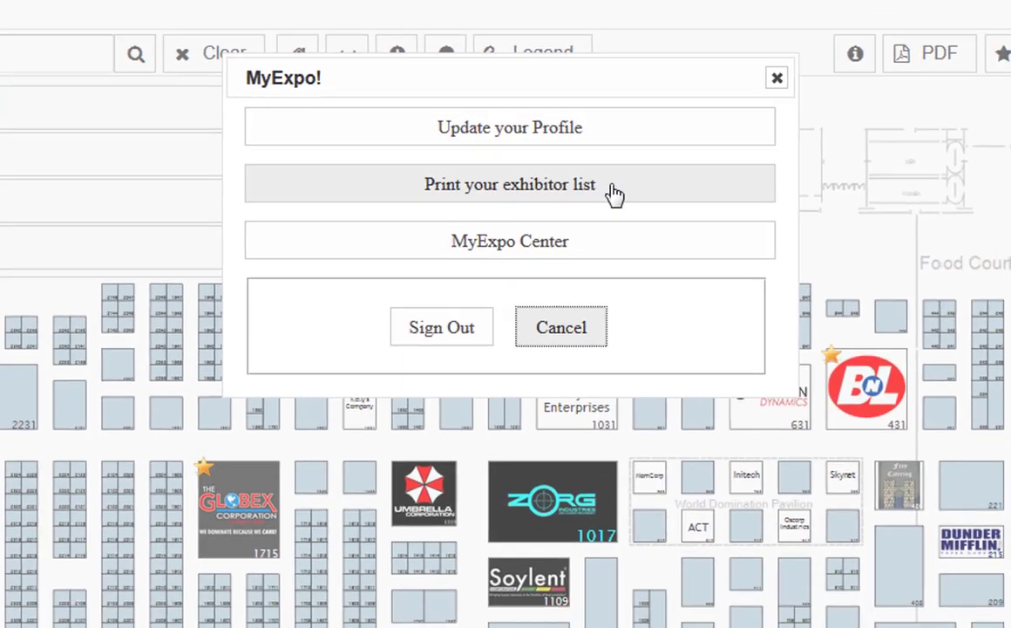
left_click(632, 199)
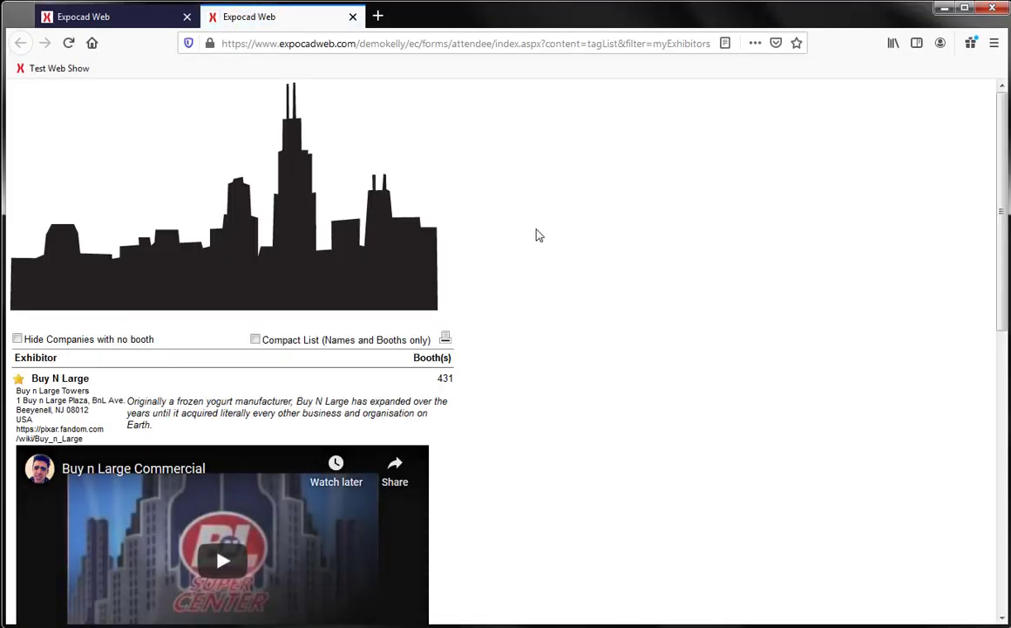
scroll(530, 256, "down", 5)
scroll(530, 255, "down", 1)
scroll(530, 256, "down", 1)
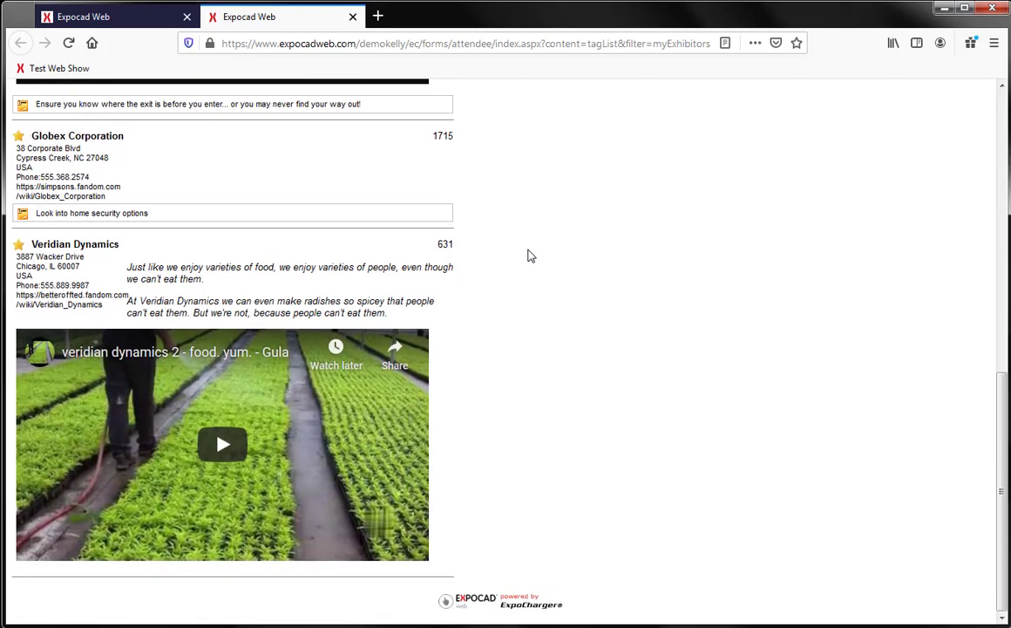
scroll(531, 256, "up", 1)
scroll(532, 254, "up", 5)
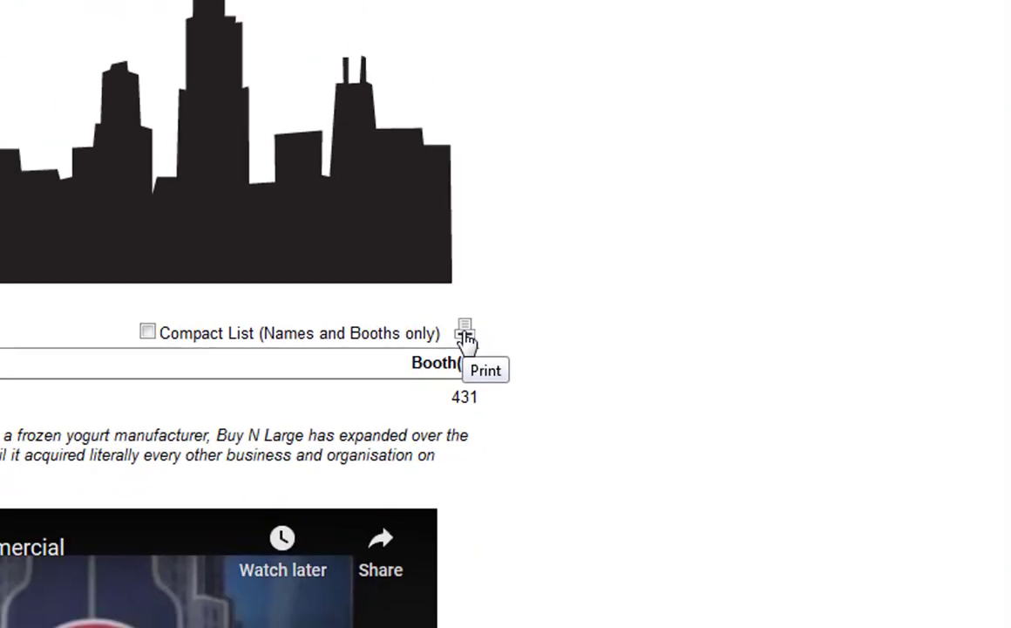
left_click(462, 335)
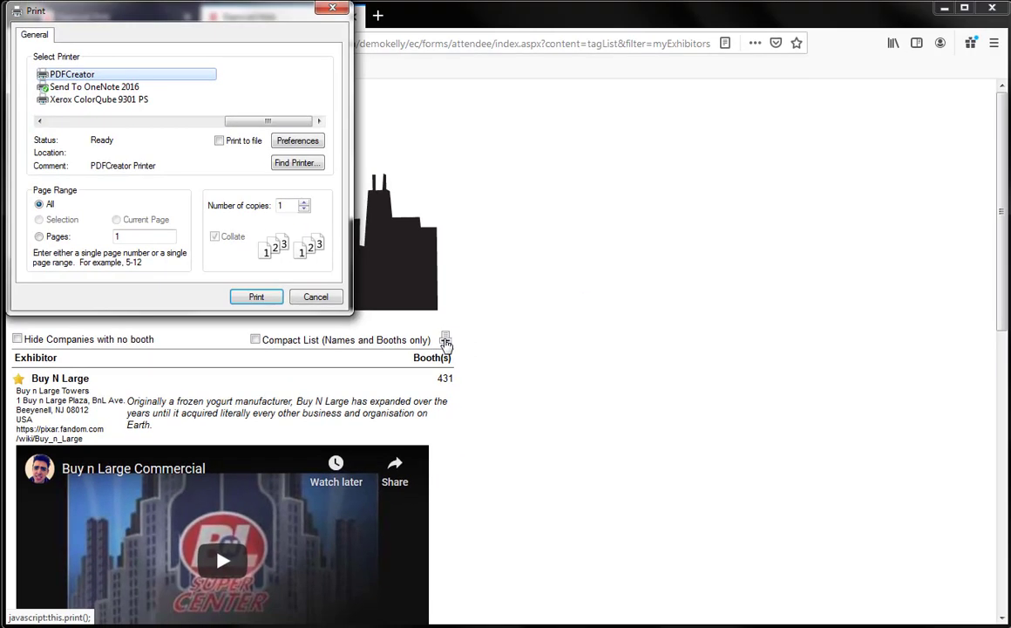
left_click(317, 296)
left_click(352, 16)
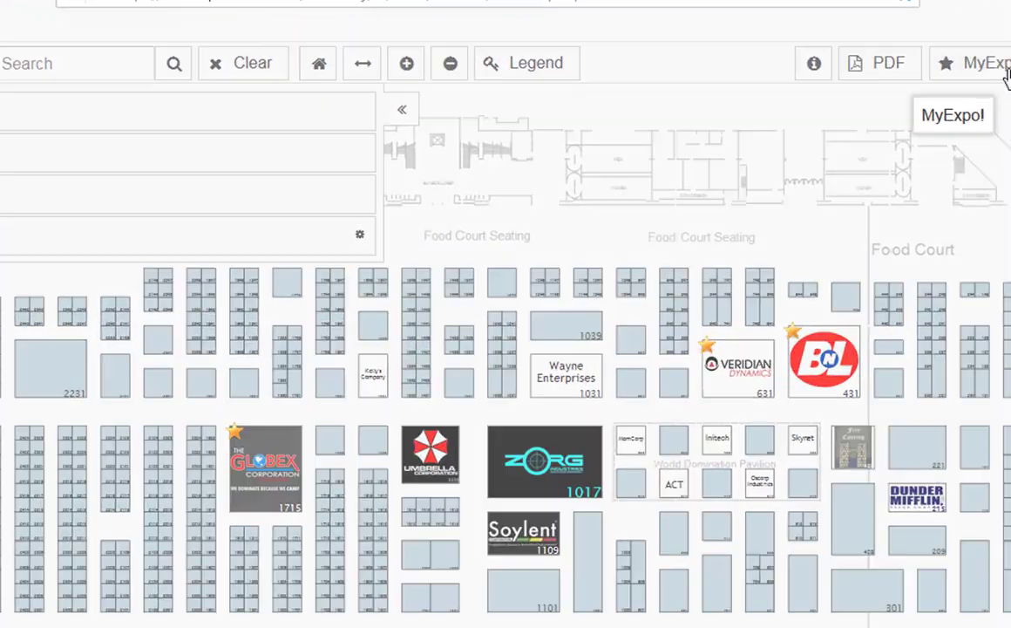
left_click(872, 97)
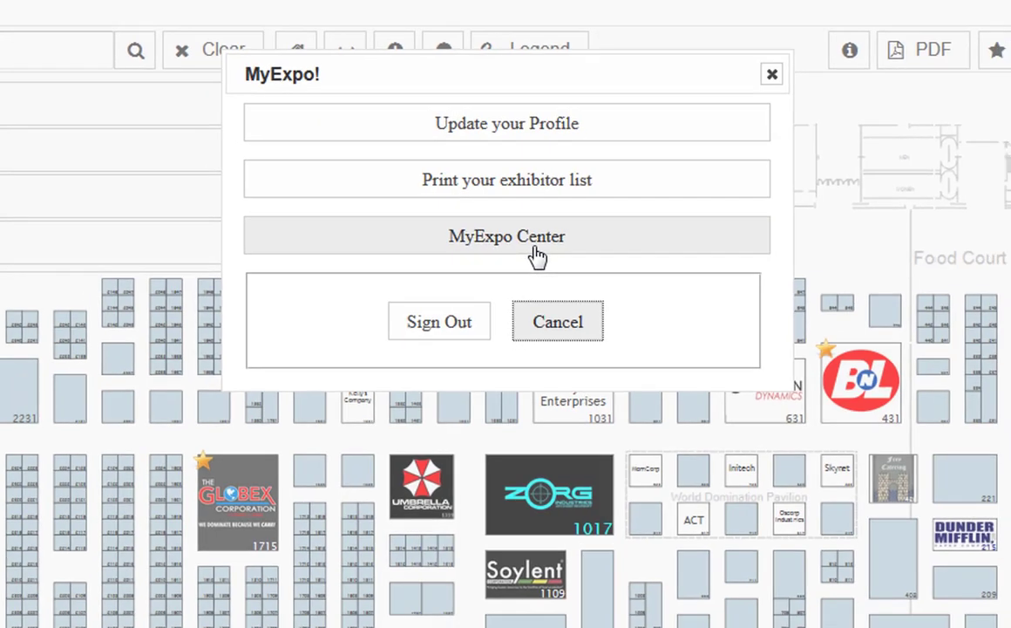
- Open MyExpo Center and scroll past My Exhibitors down to My Agenda
left_click(538, 257)
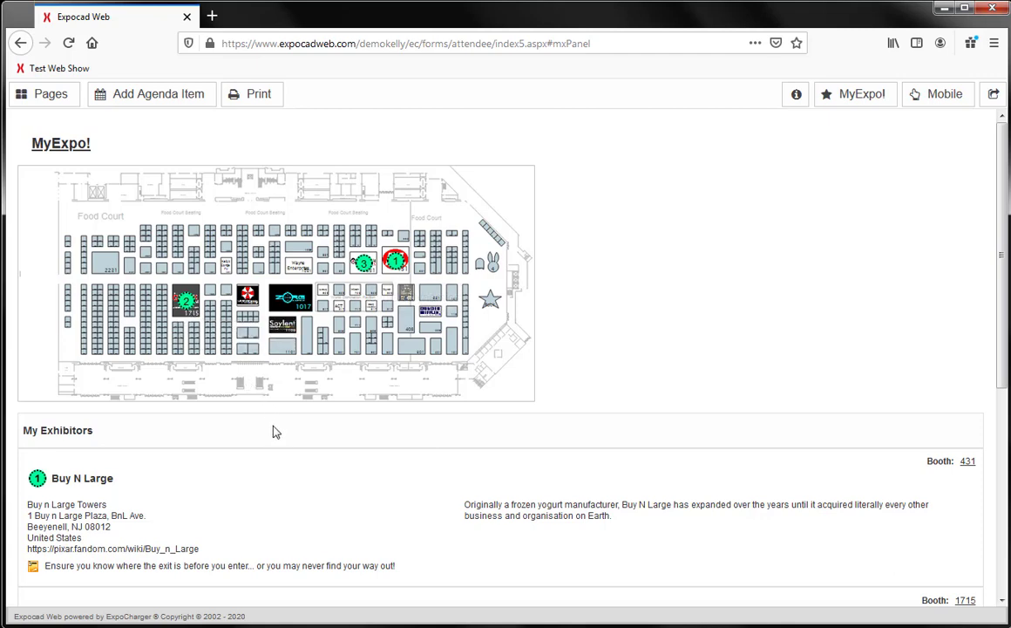
scroll(273, 431, "down", 3)
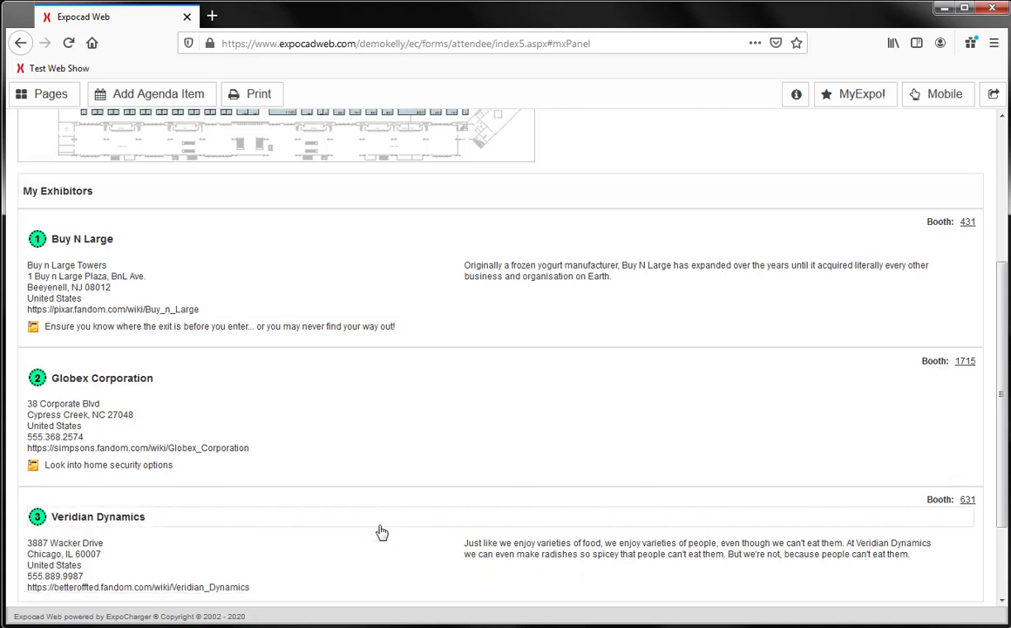
scroll(381, 531, "down", 2)
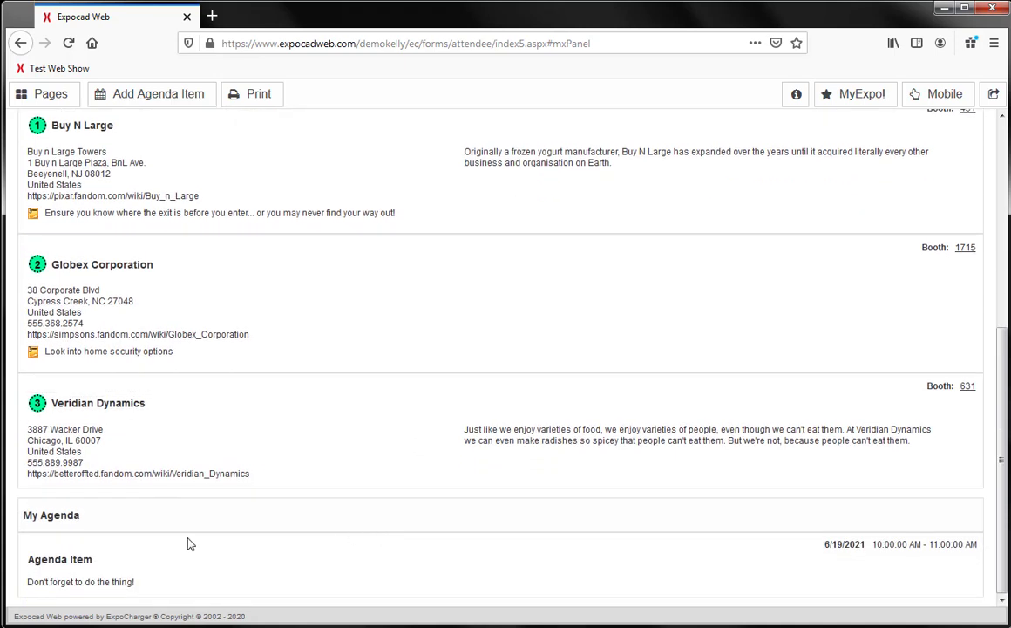
left_click(116, 560)
left_click(199, 590)
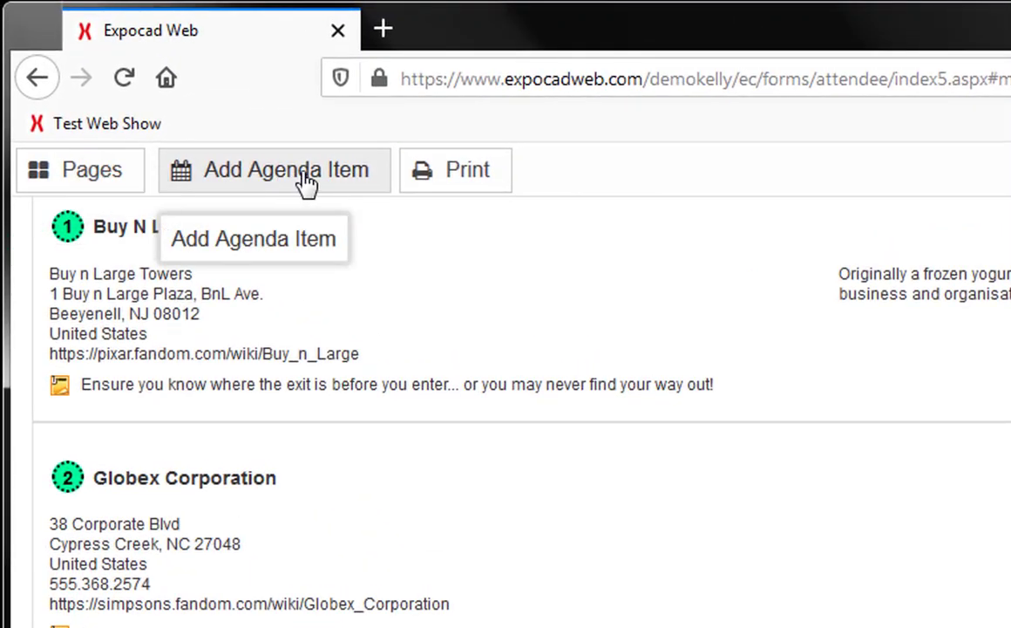
- Start an agenda item titled 'New Agenda Item' dated June 20, 2021
left_click(293, 183)
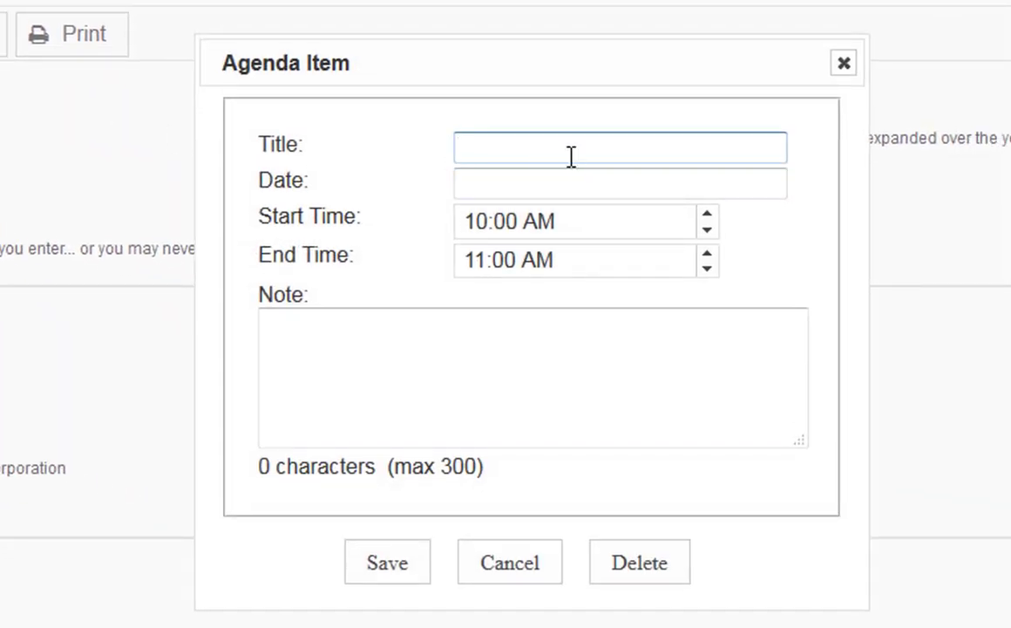
type("New Agenda Item")
left_click(562, 183)
triple_click(800, 229)
double_click(800, 229)
double_click(799, 229)
double_click(799, 229)
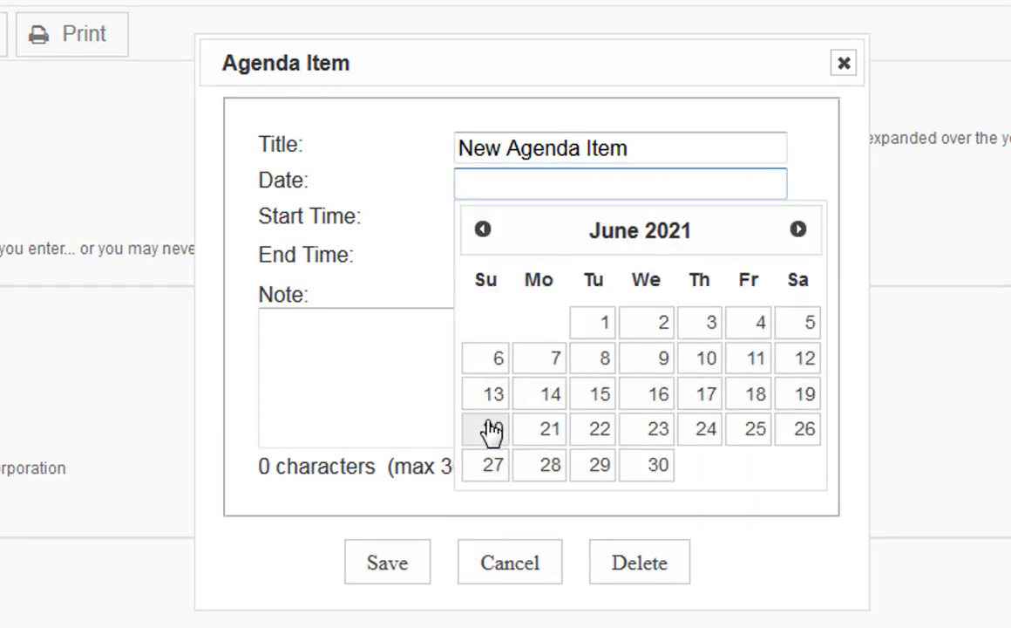
left_click(492, 427)
- Set its time to 10:30 AM–12:00 PM, note 'Attend the talk', and save
double_click(707, 214)
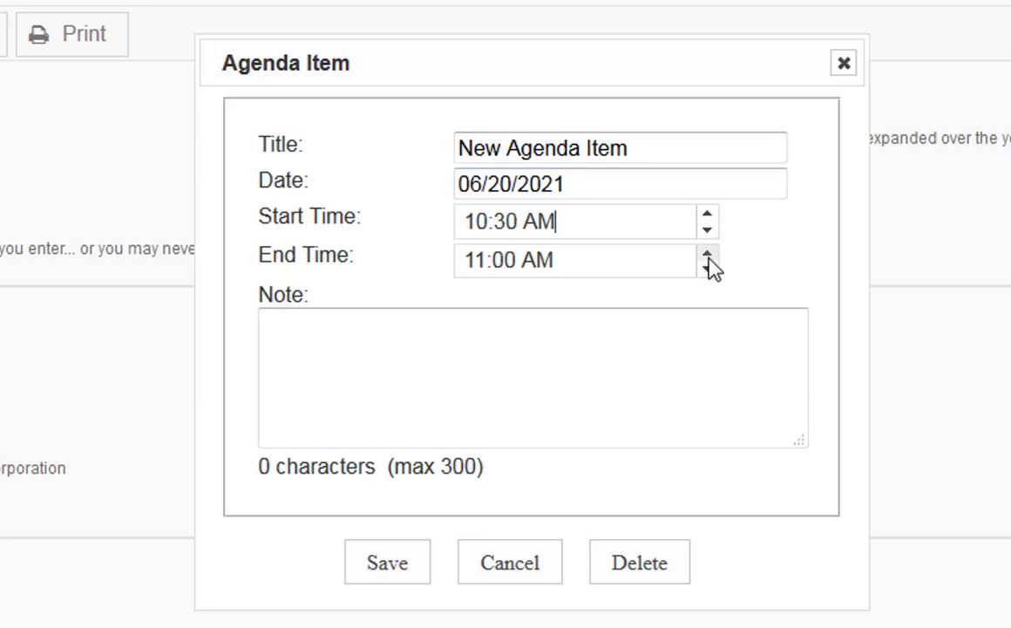
triple_click(708, 253)
left_click(708, 254)
left_click(406, 370)
type("Attend the ")
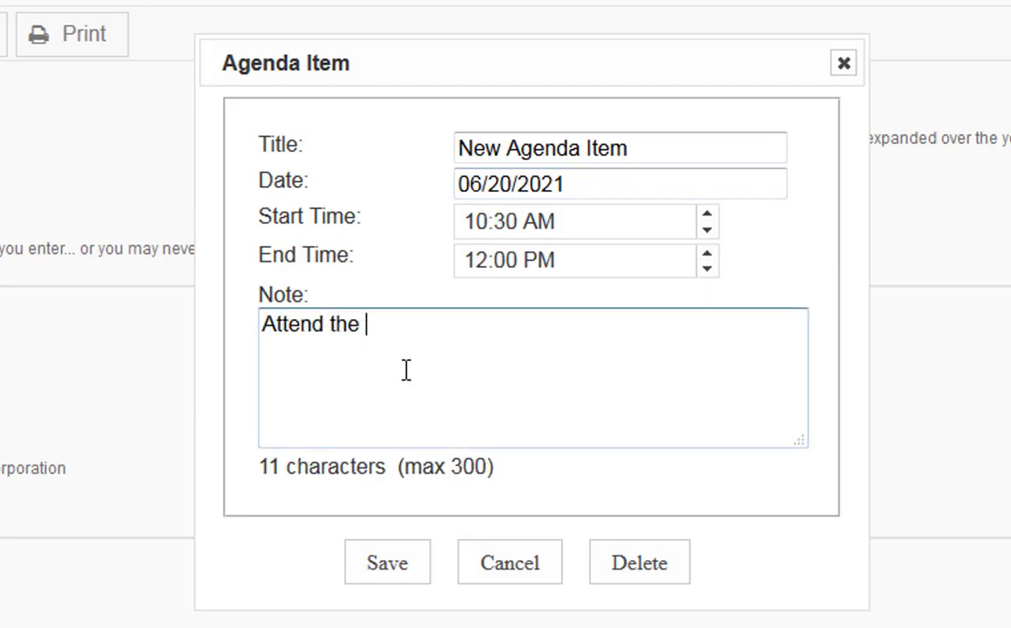
type("talk")
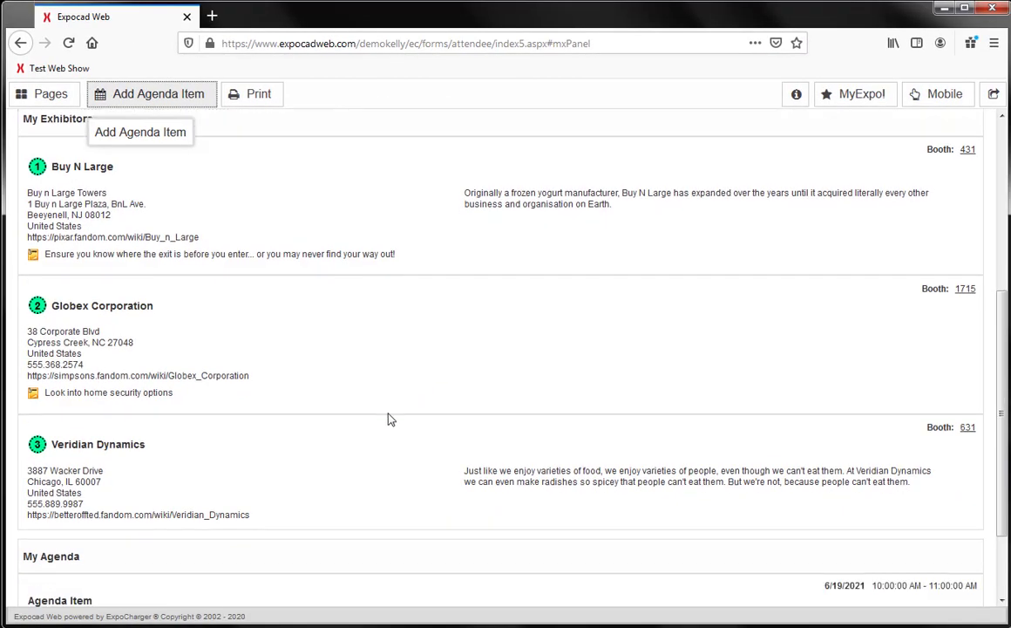
scroll(389, 419, "down", 2)
left_click(54, 562)
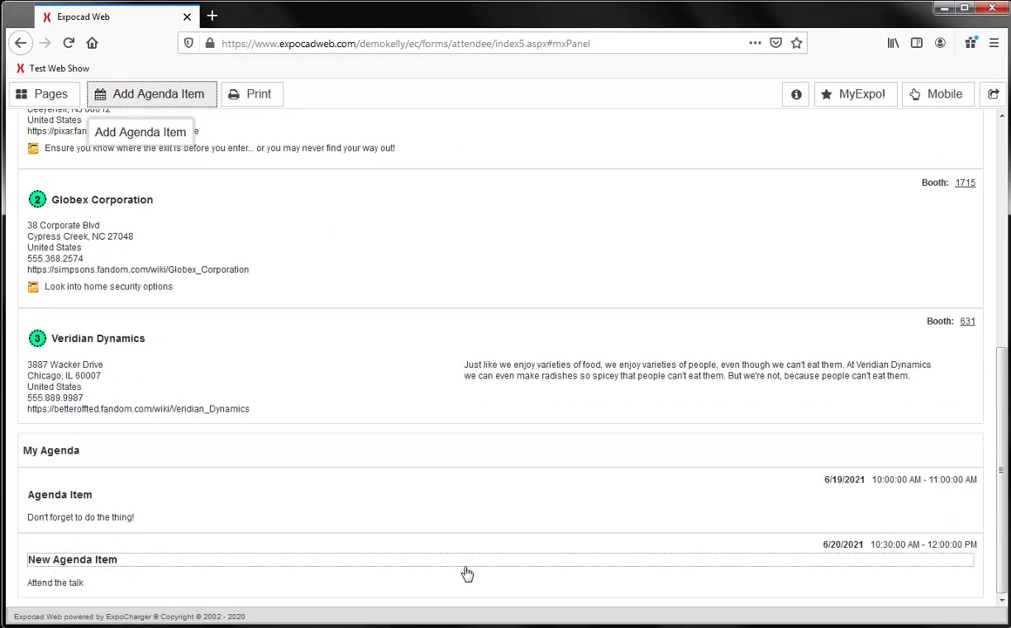
scroll(790, 515, "up", 10)
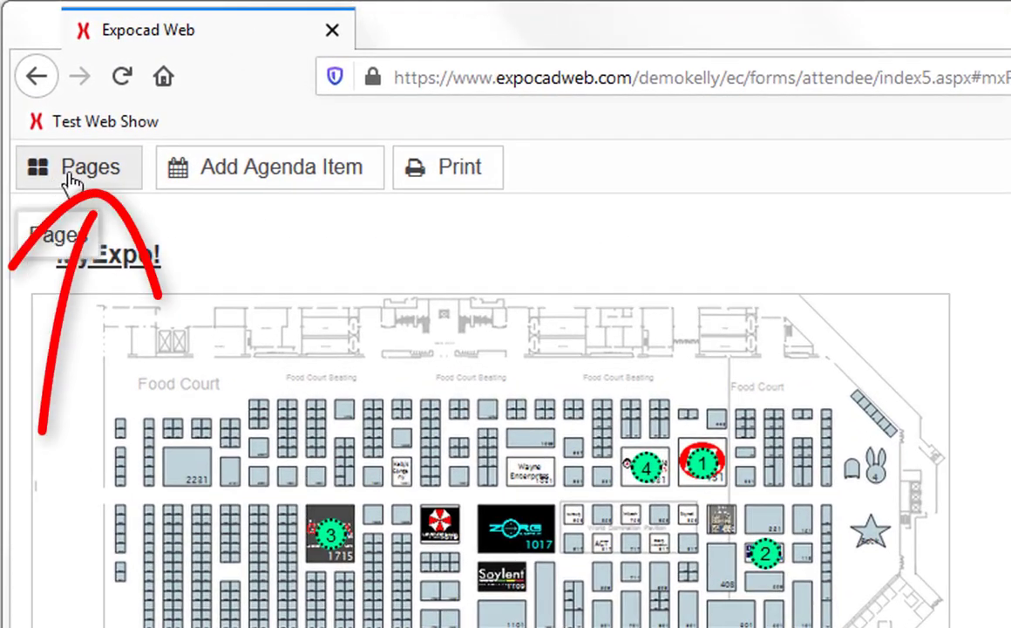
- Switch from the MyExpo page to the Floor Plan page via the Pages menu
left_click(73, 181)
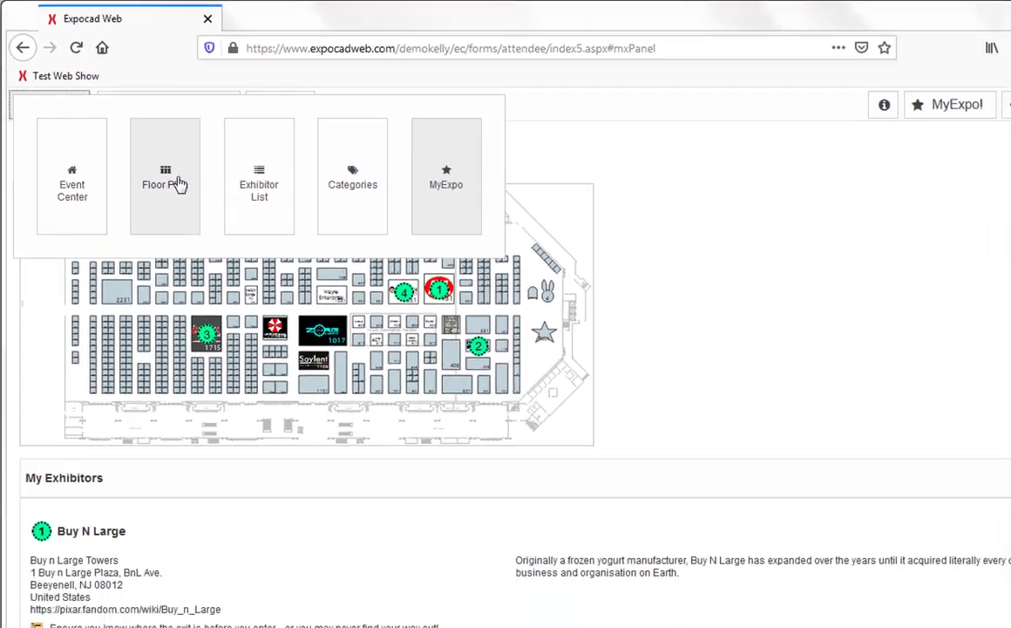
left_click(179, 185)
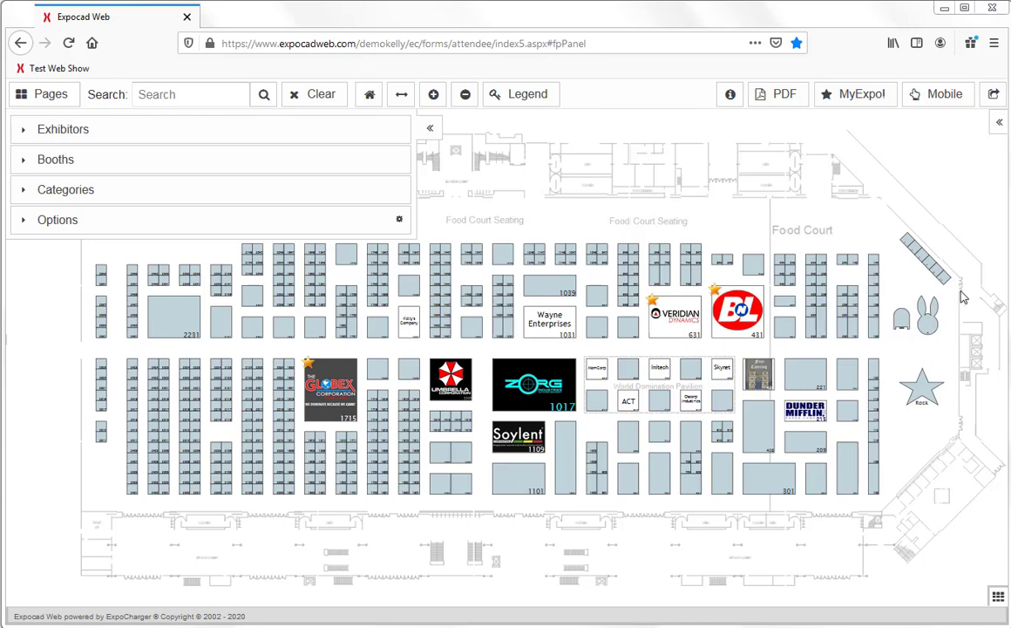
mouse_move(806, 411)
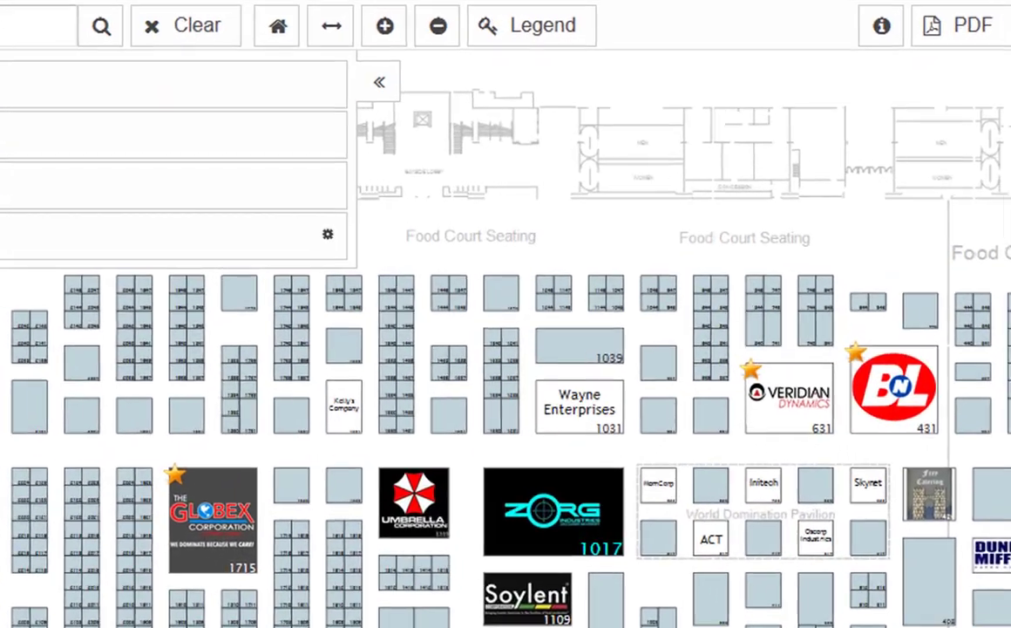
- Add Dunder Mifflin booth 215 to MyExpo with the note 'Company-branded letter stock'
left_click(809, 415)
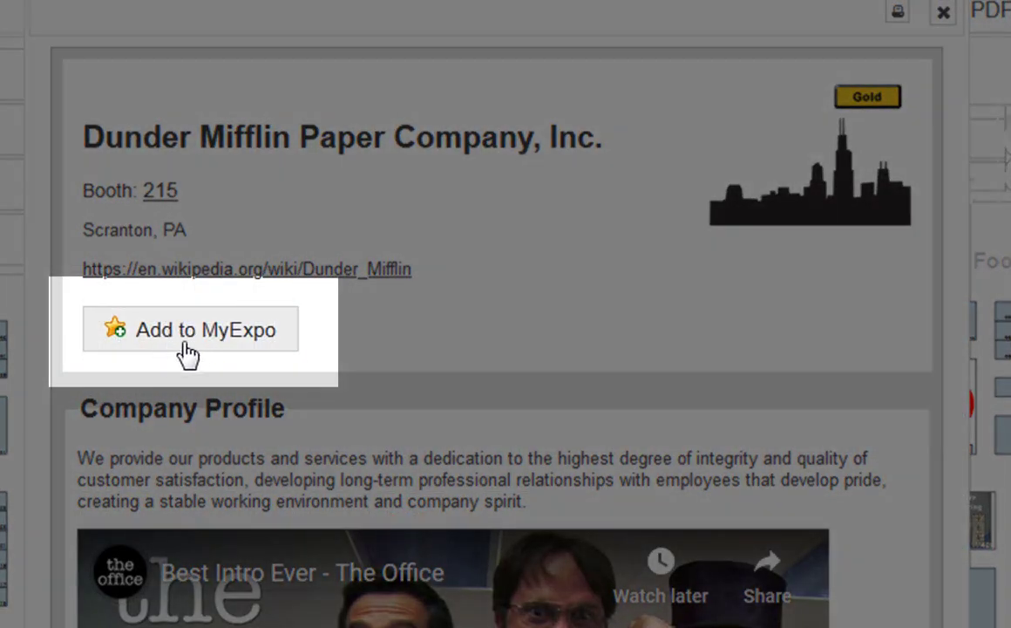
left_click(186, 357)
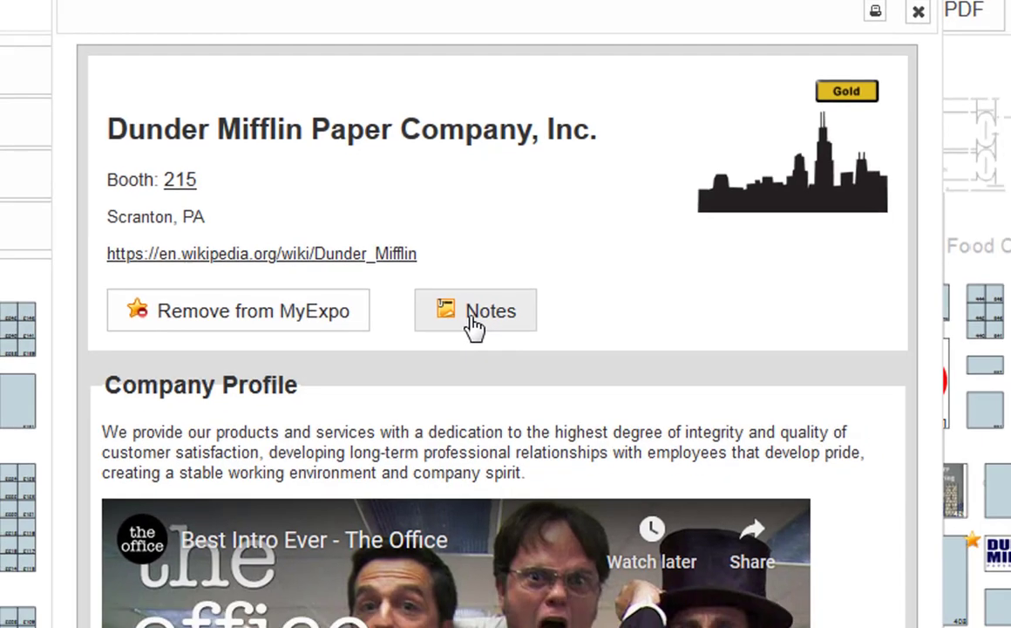
left_click(470, 345)
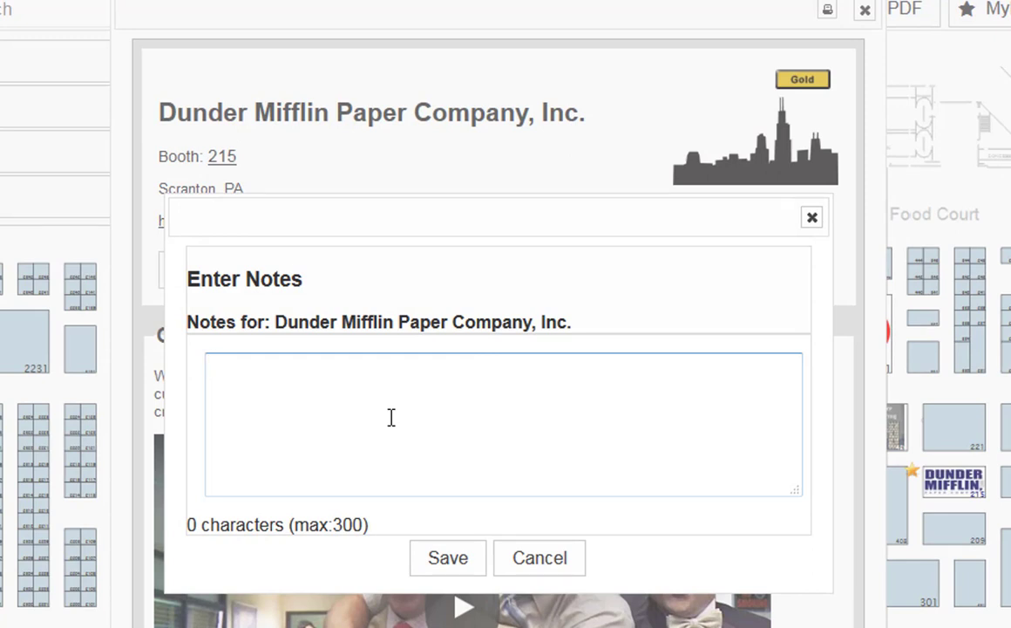
type("Company-branded letter stock")
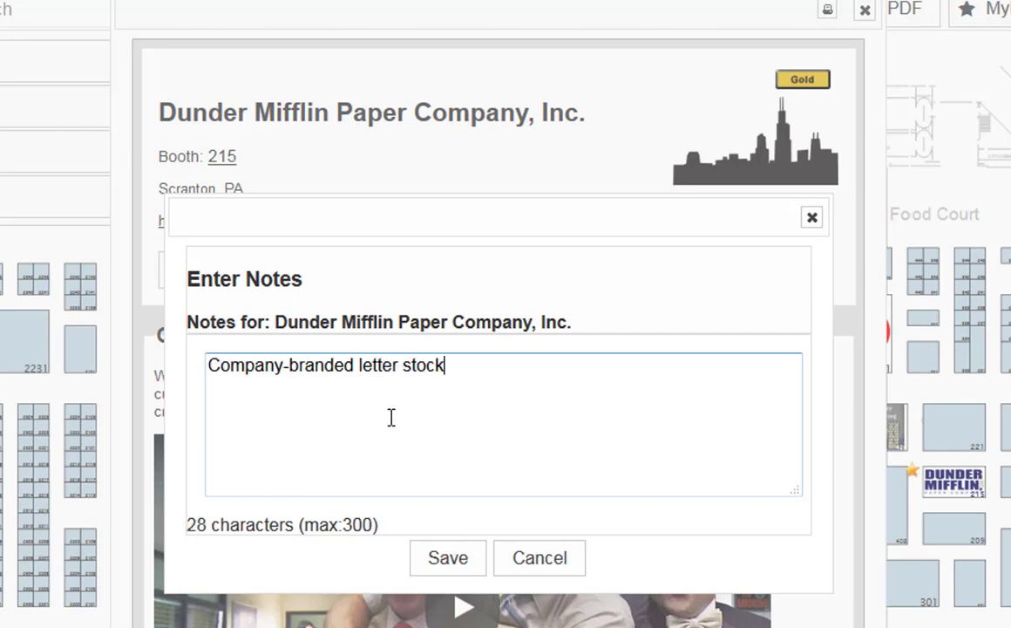
left_click(449, 560)
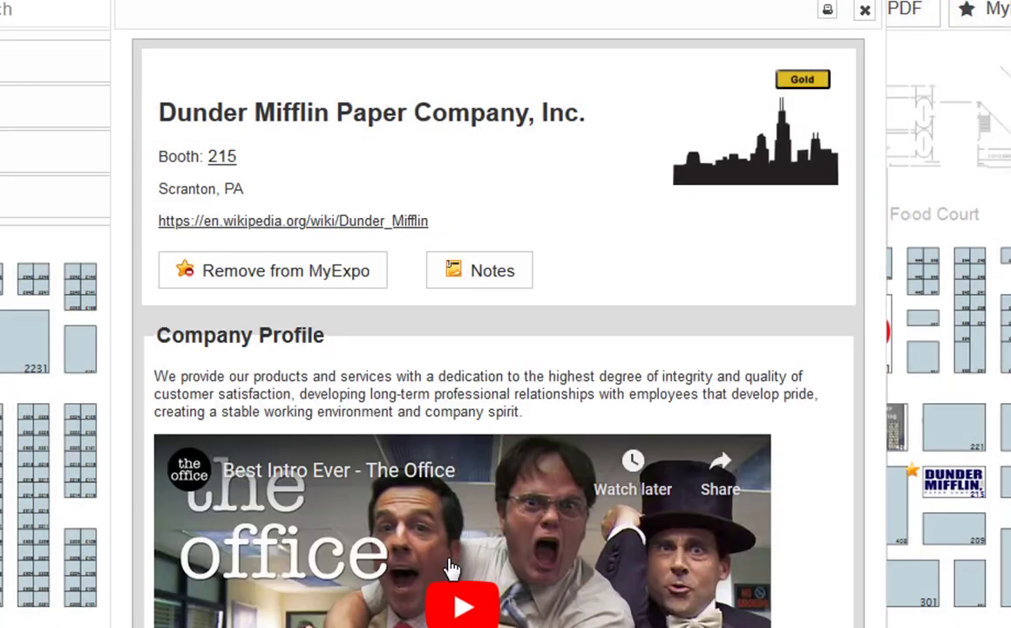
left_click(865, 9)
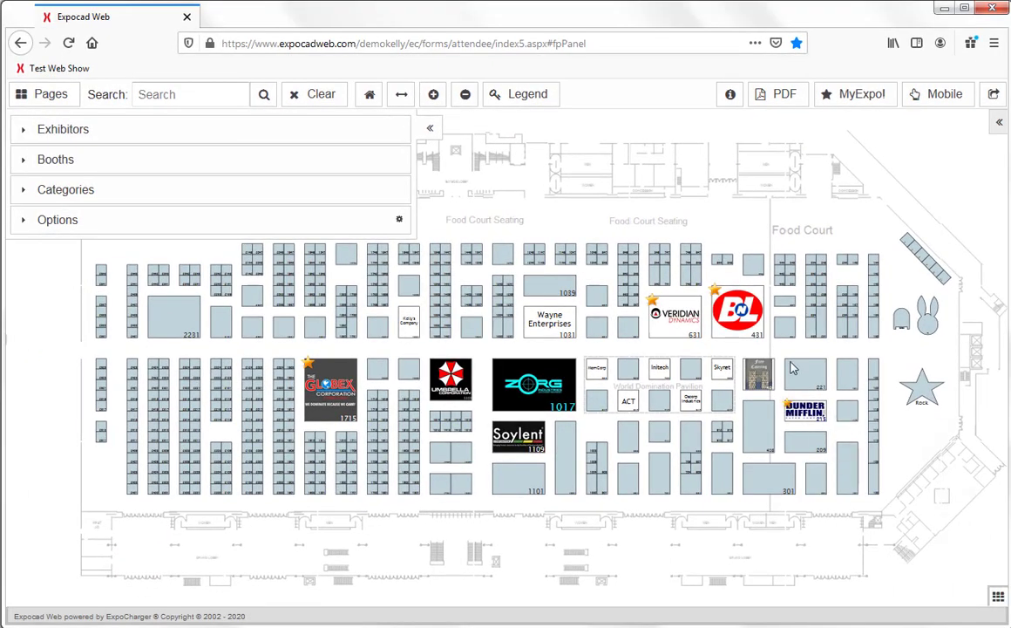
- Open MyExpo Center and scroll through the four starred exhibitors
left_click(867, 101)
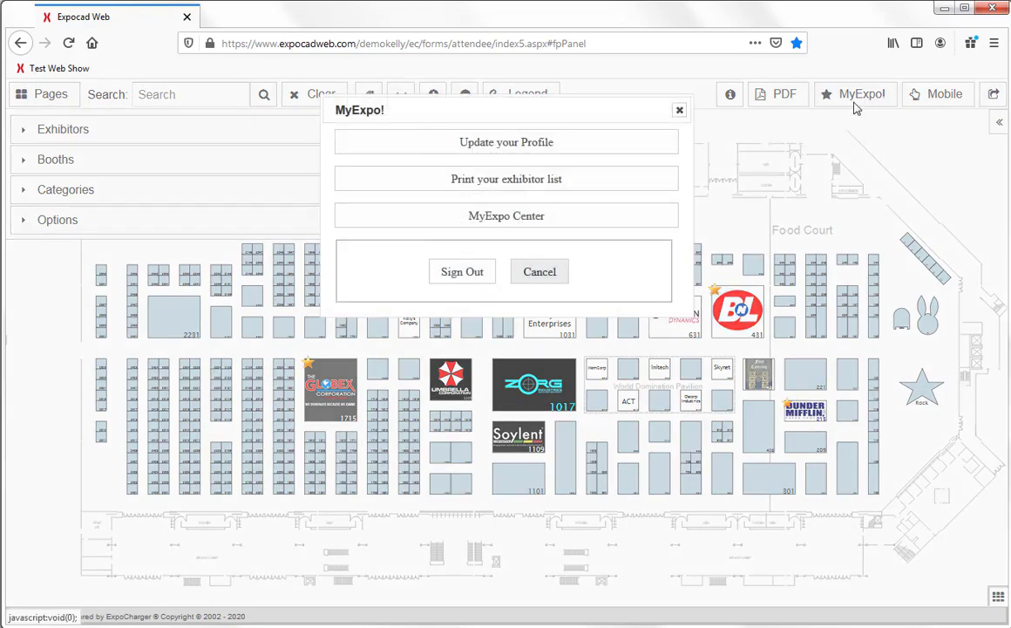
left_click(495, 225)
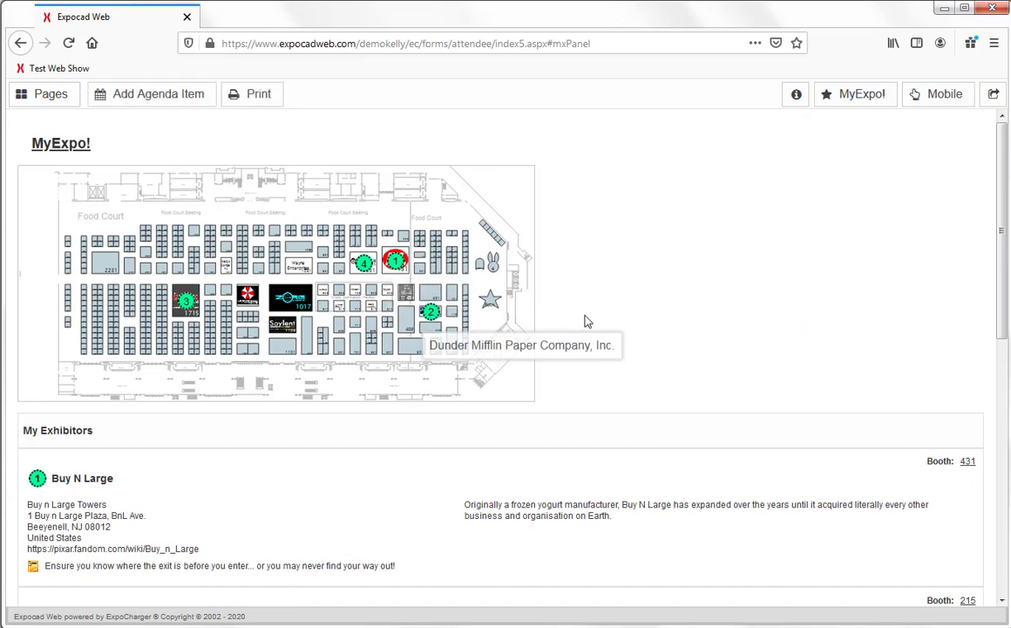
scroll(639, 341, "down", 6)
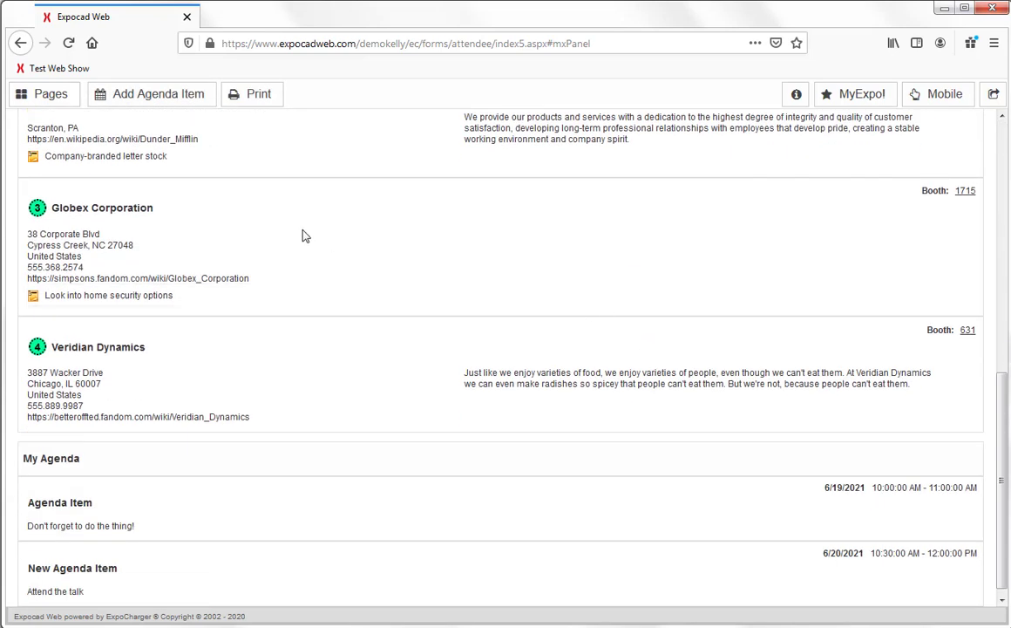
scroll(270, 230, "up", 1)
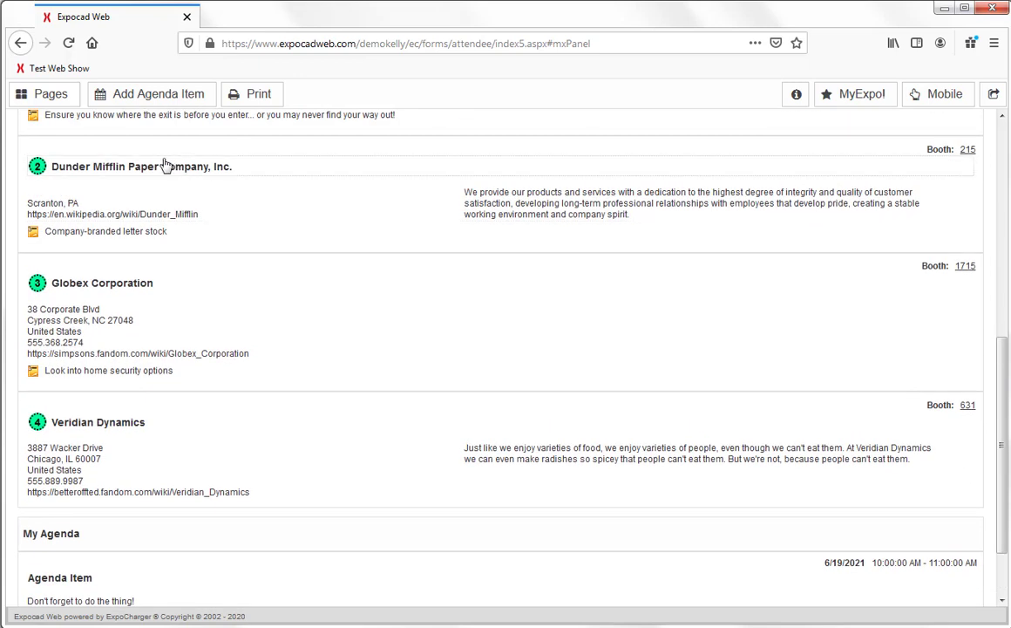
- View the Dunder Mifflin company profile, then close it
left_click(167, 176)
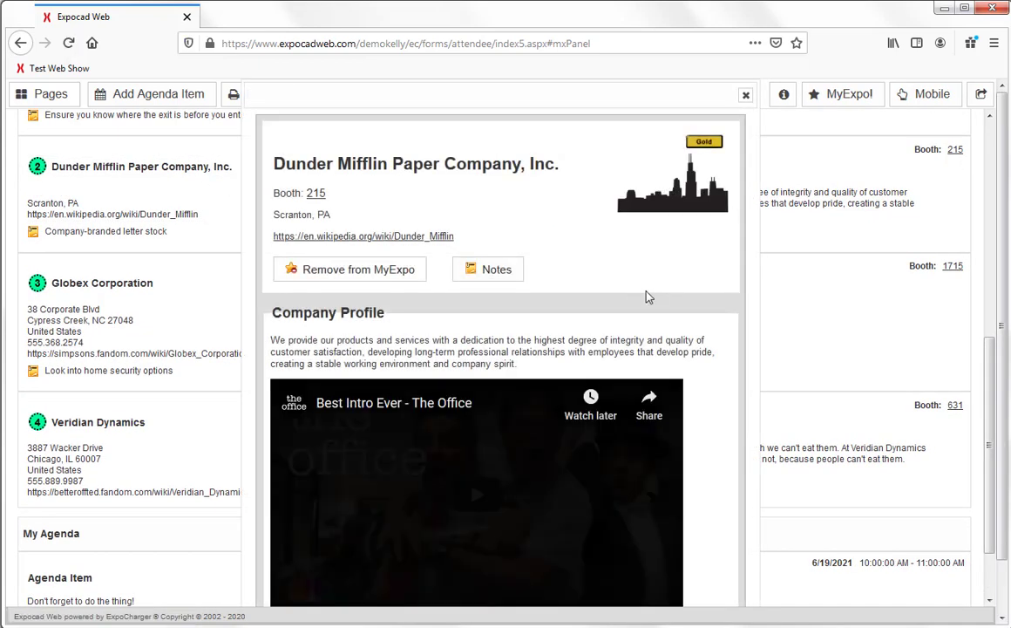
scroll(701, 340, "down", 1)
scroll(715, 365, "up", 1)
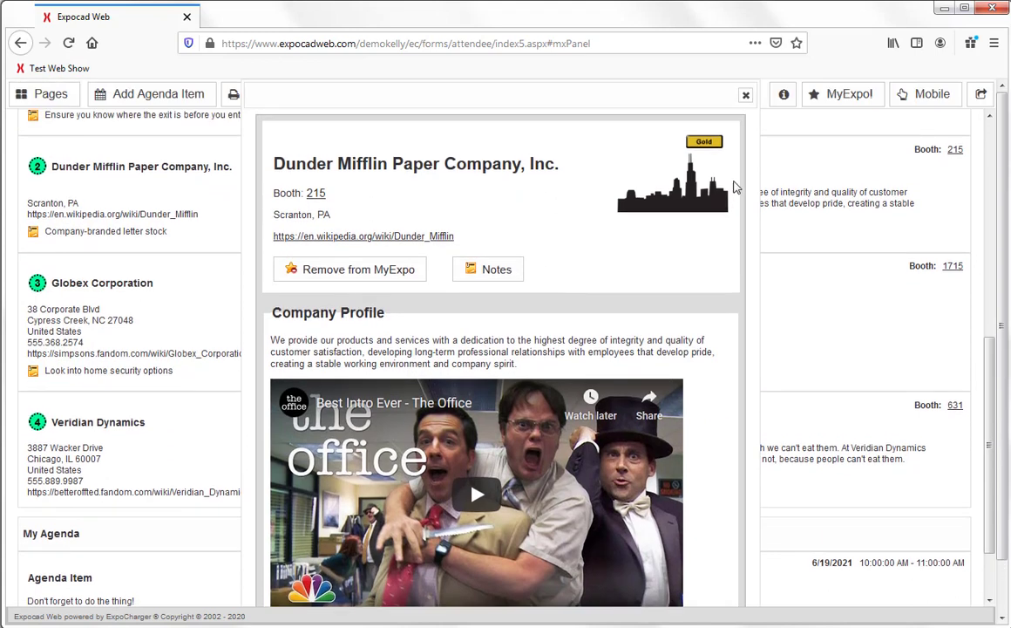
left_click(746, 96)
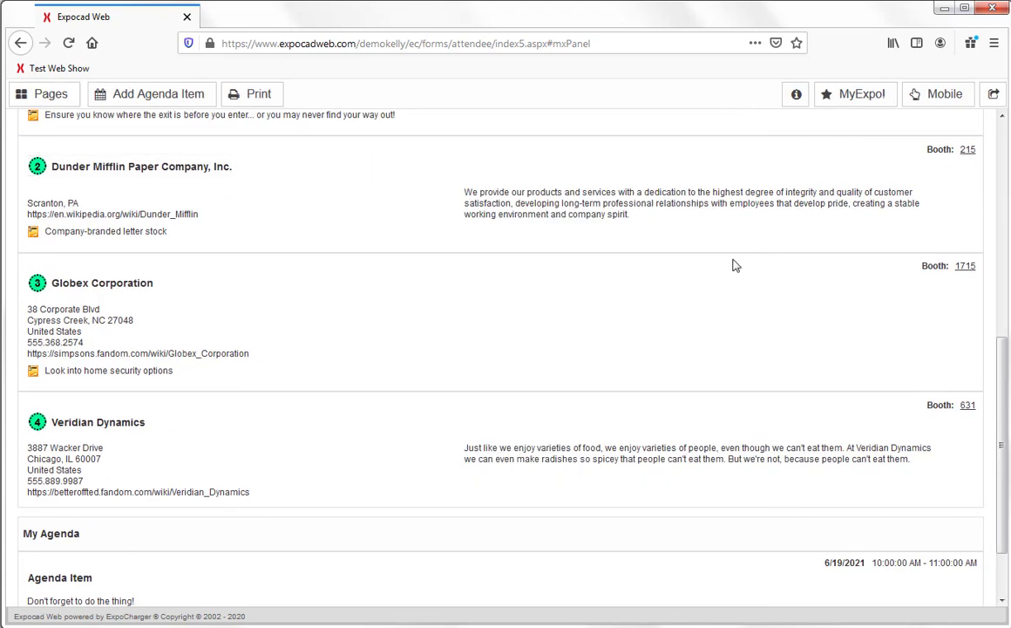
- Switch to the Floor Plan page and open the MyExpo! account menu to reach Sign Out
left_click(26, 98)
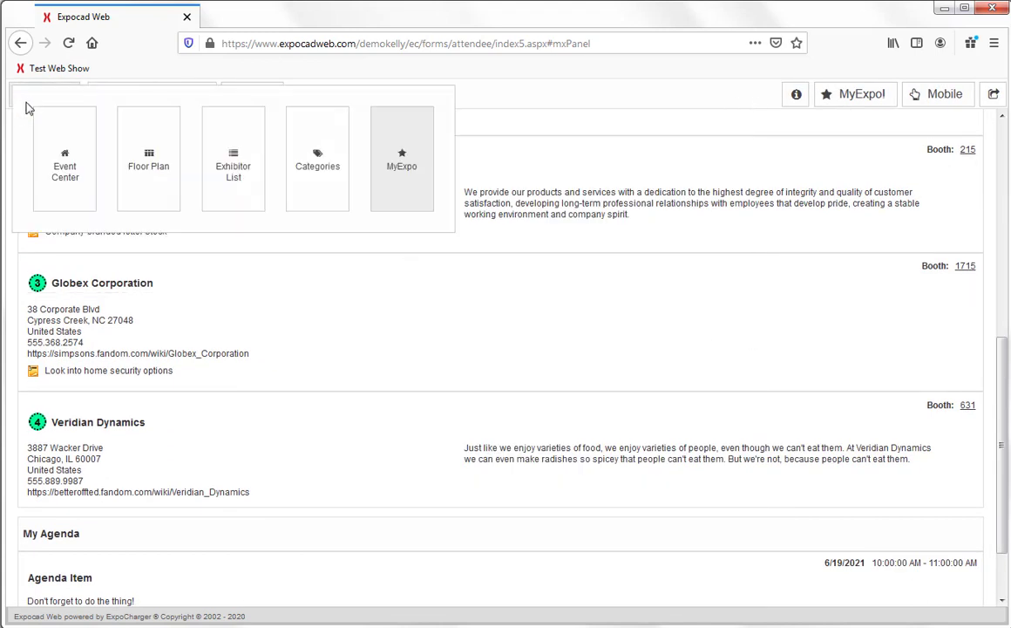
left_click(149, 166)
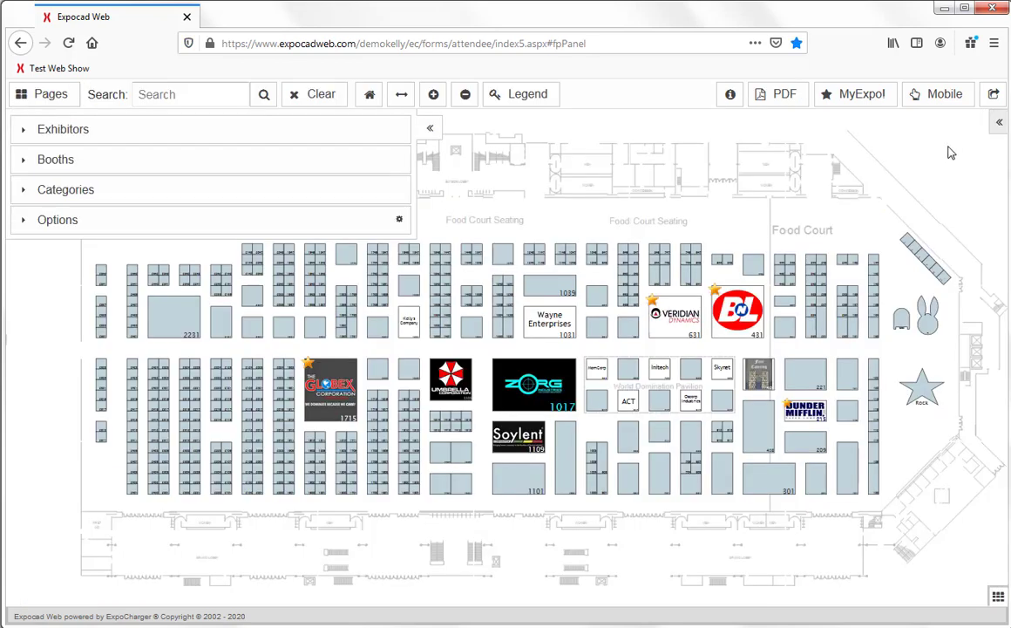
left_click(860, 99)
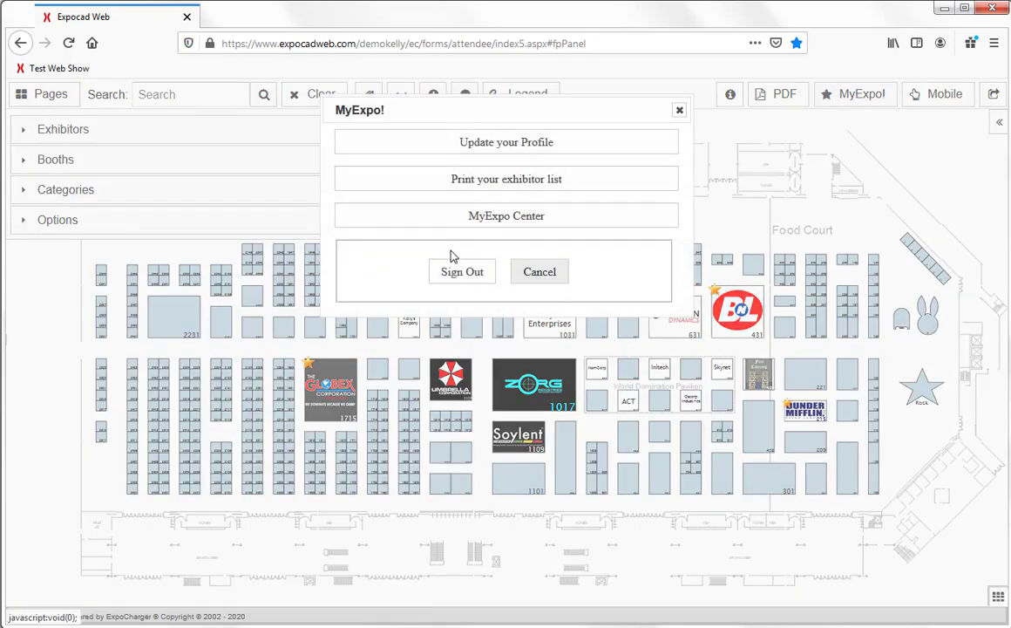